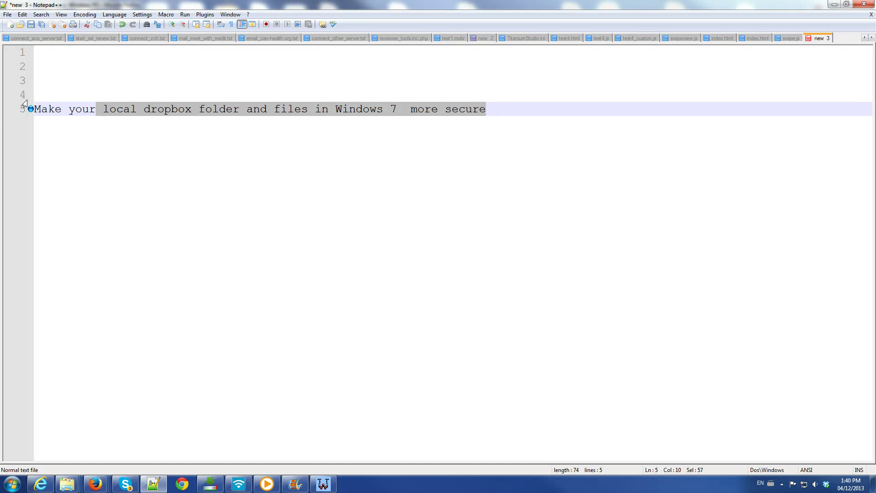
# - Select the title line 'Make your local dropbox folder and files in Windows 7 more secure' in Notepad++
pyautogui.moveTo(35, 109)
pyautogui.mouseDown()
pyautogui.moveTo(315, 113)
pyautogui.moveTo(420, 126)
pyautogui.mouseUp()
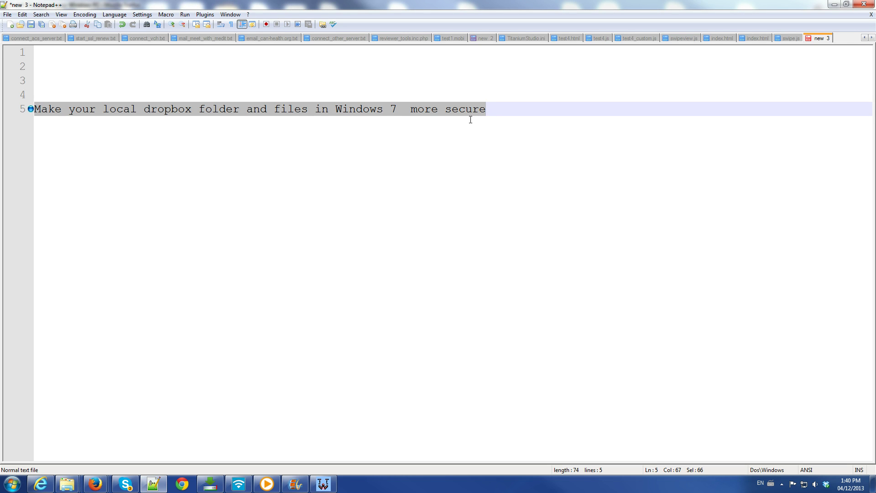
pyautogui.moveTo(95, 484)
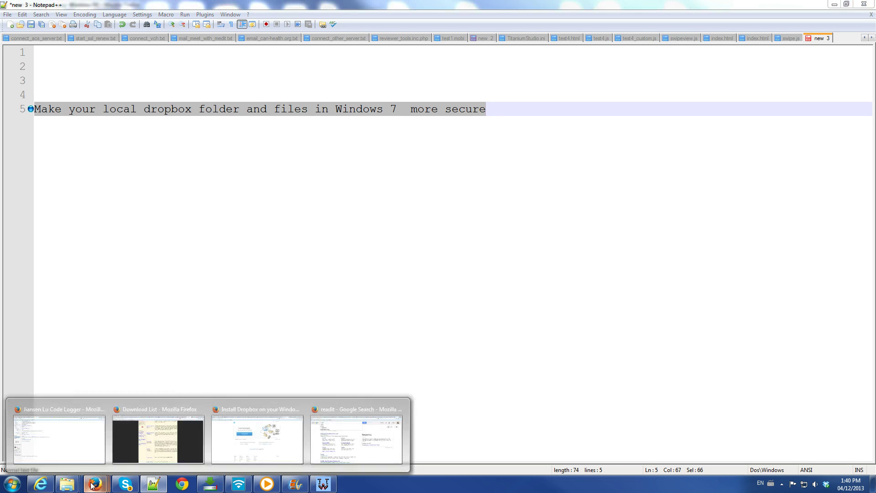
# - Show the Dropbox install page in Firefox and highlight its web address
pyautogui.click(267, 411)
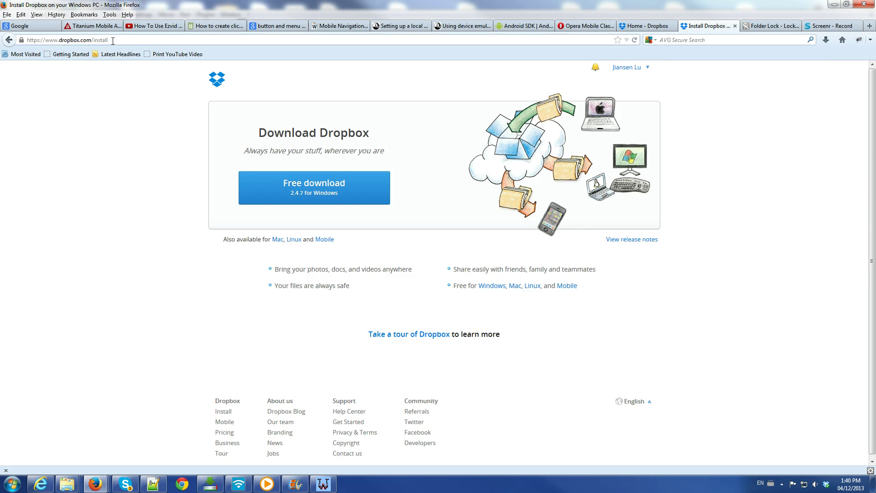
pyautogui.moveTo(113, 40); pyautogui.dragTo(25, 40)
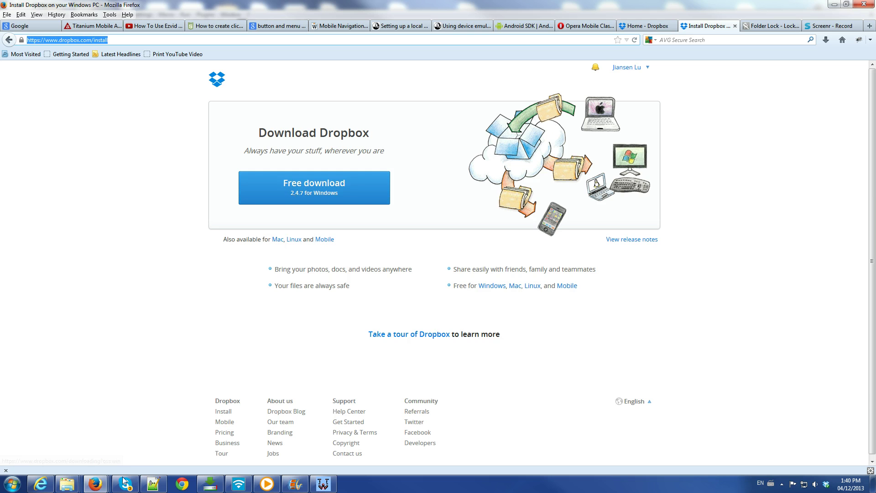
pyautogui.moveTo(67, 484)
pyautogui.click(56, 414)
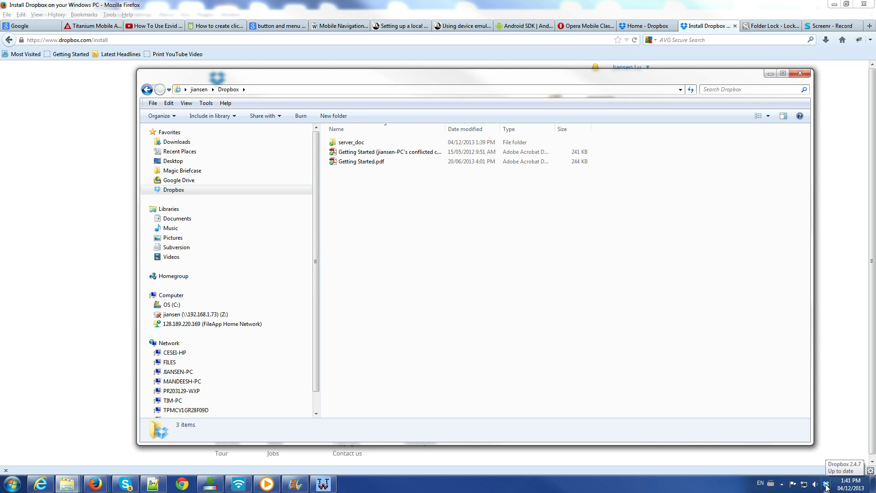
# - Open Dropbox Preferences on the Advanced tab from the tray icon's settings menu
pyautogui.click(826, 487)
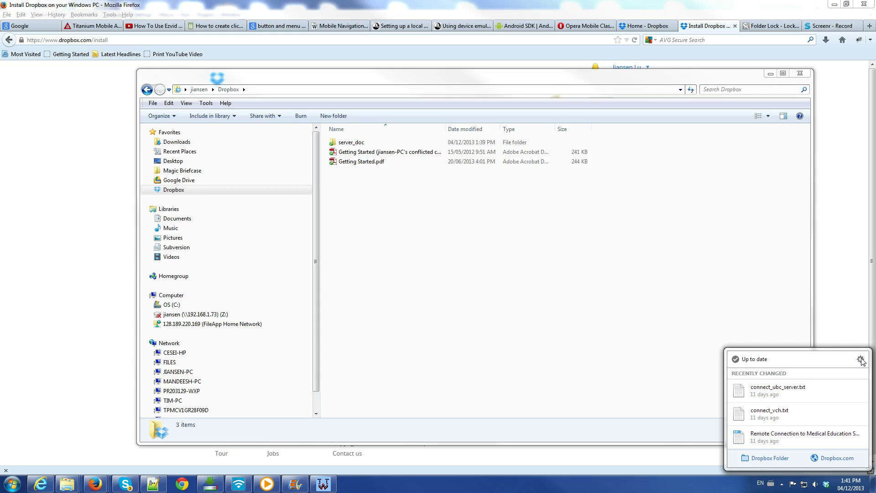
pyautogui.click(862, 360)
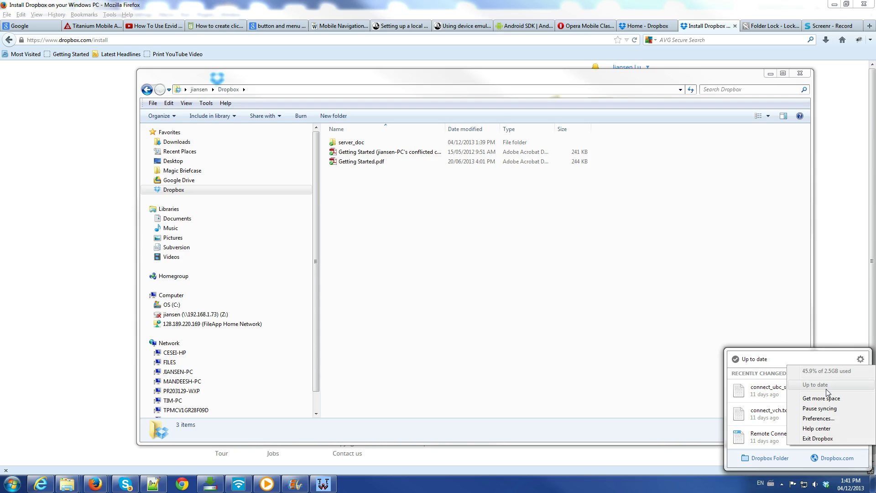
pyautogui.click(818, 418)
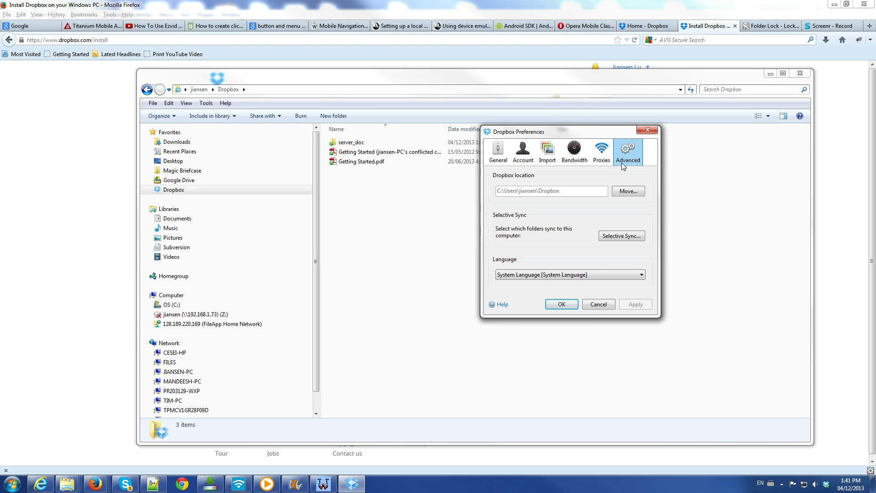
# - Uncheck server_doc in Selective Sync and confirm removing it from this computer
pyautogui.click(615, 237)
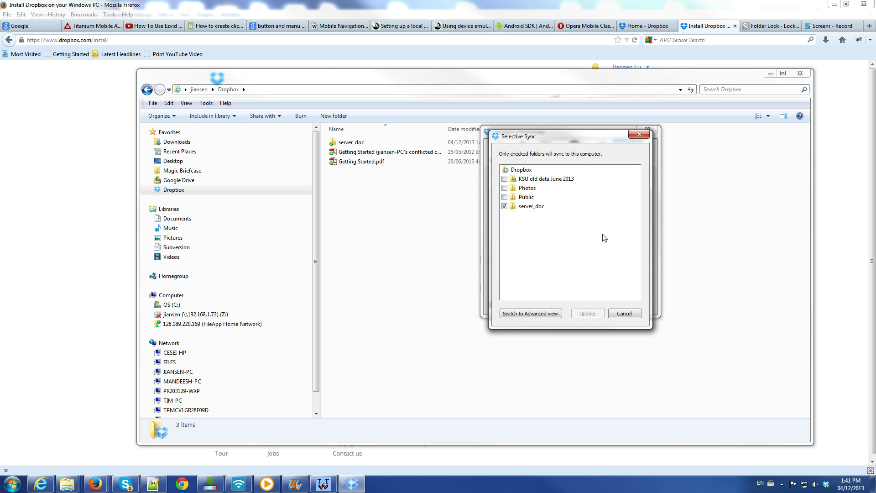
pyautogui.click(505, 207)
pyautogui.click(586, 313)
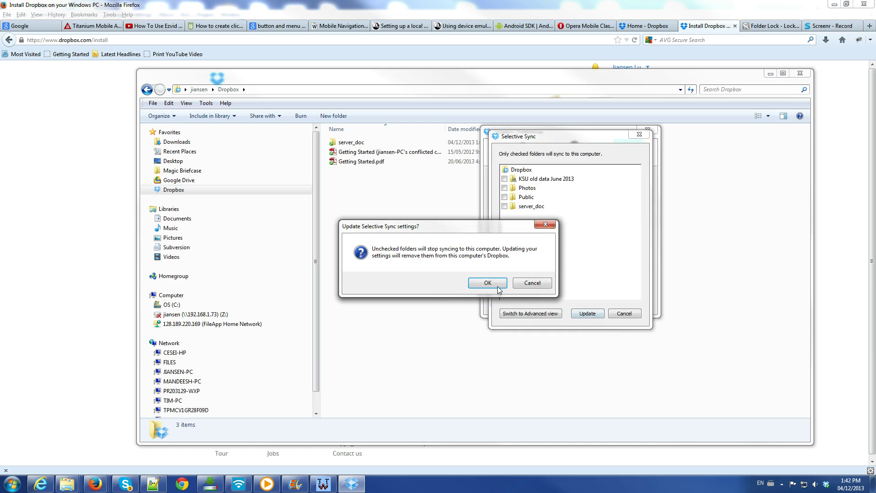
pyautogui.click(488, 283)
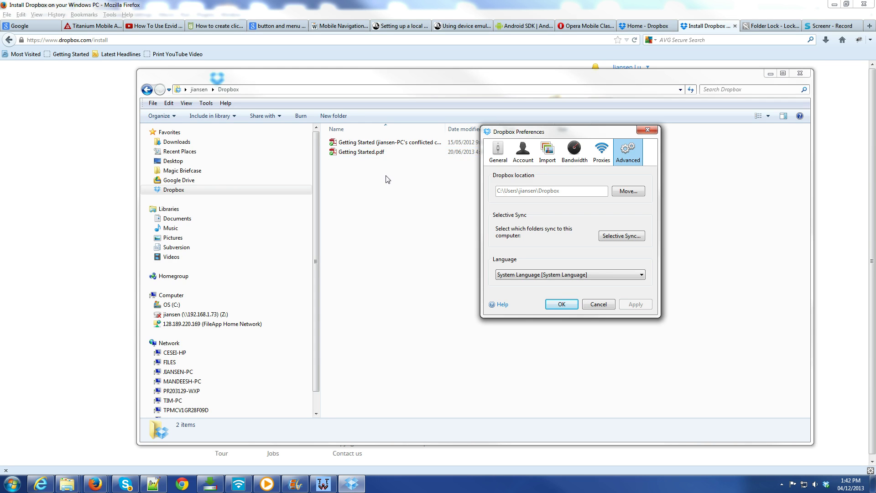
# - Re-check server_doc in Selective Sync and confirm the update
pyautogui.click(620, 238)
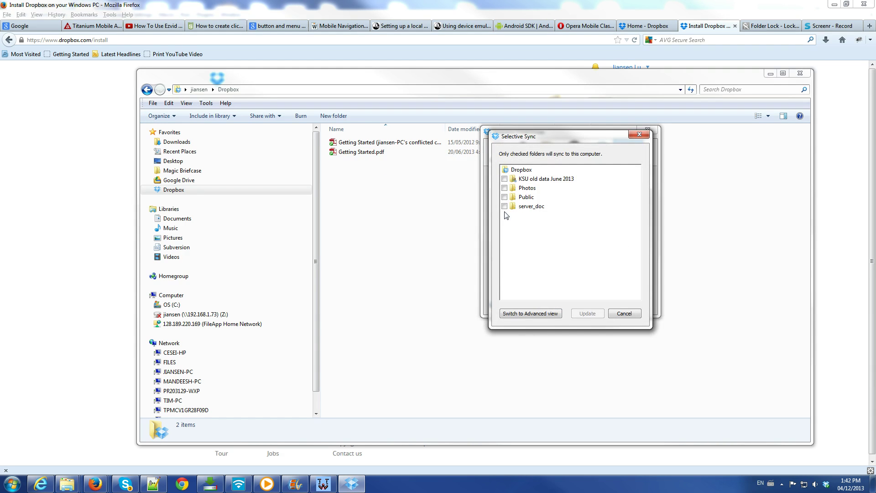
pyautogui.click(506, 207)
pyautogui.click(587, 314)
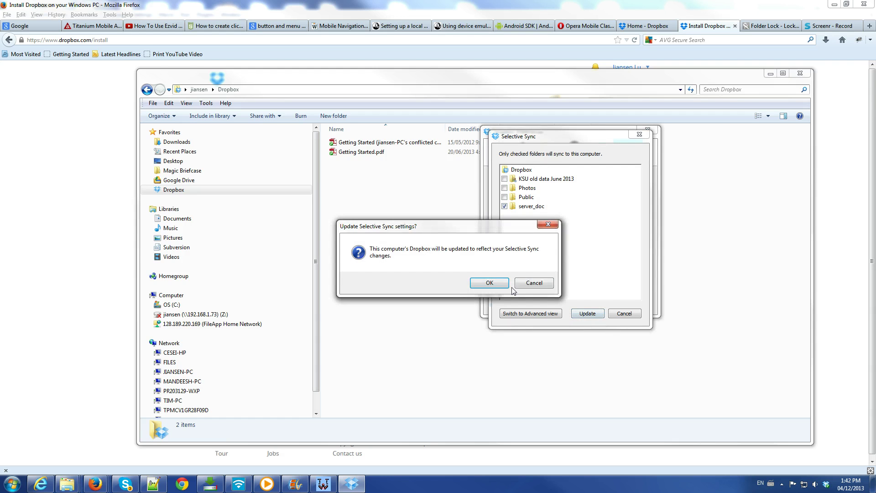
pyautogui.click(497, 283)
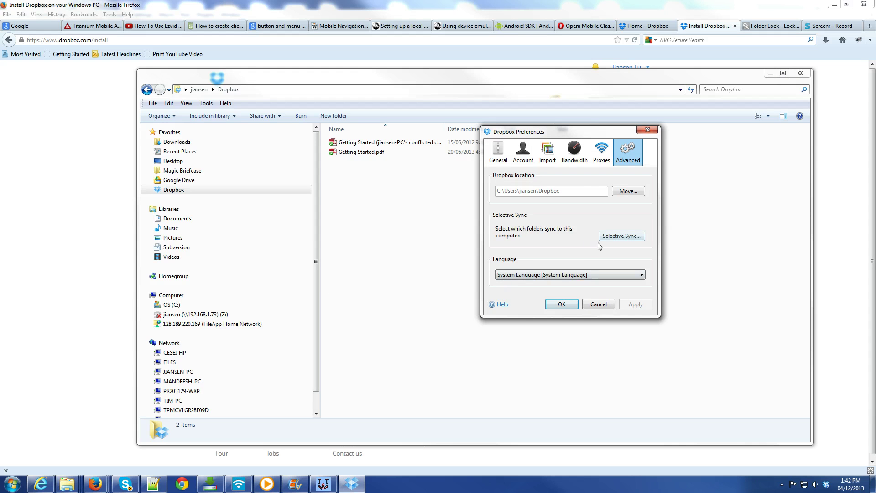